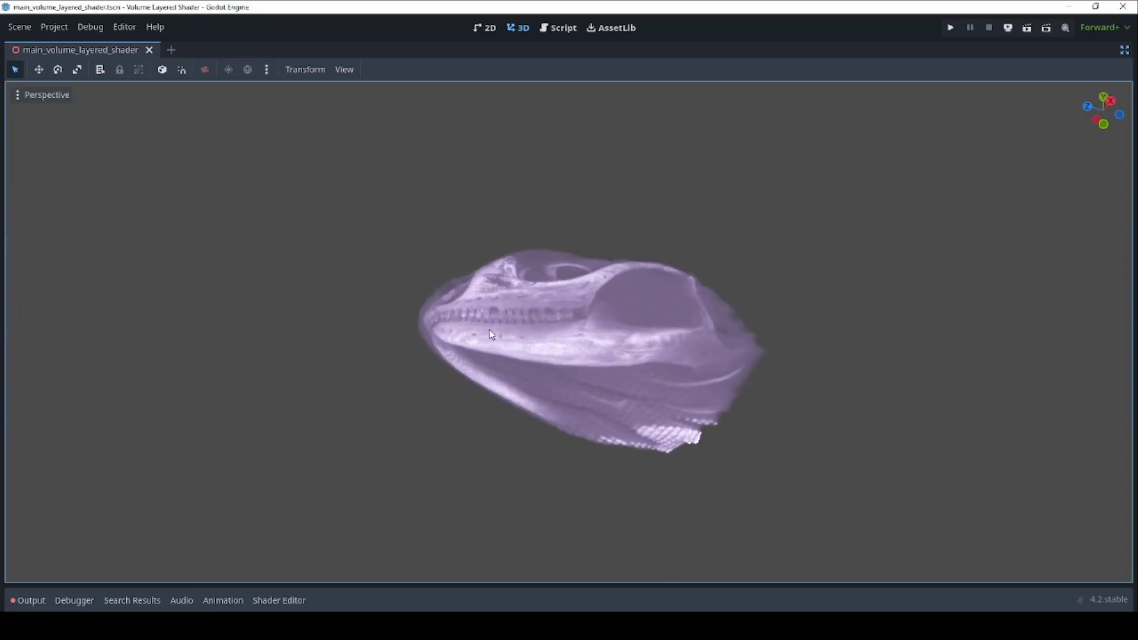
Orbit and zoom the viewport to inspect the skull volume from several angles
middle_click_drag(416, 326, 567, 434)
scroll(522, 389, "up", 1)
scroll(522, 388, "up", 5)
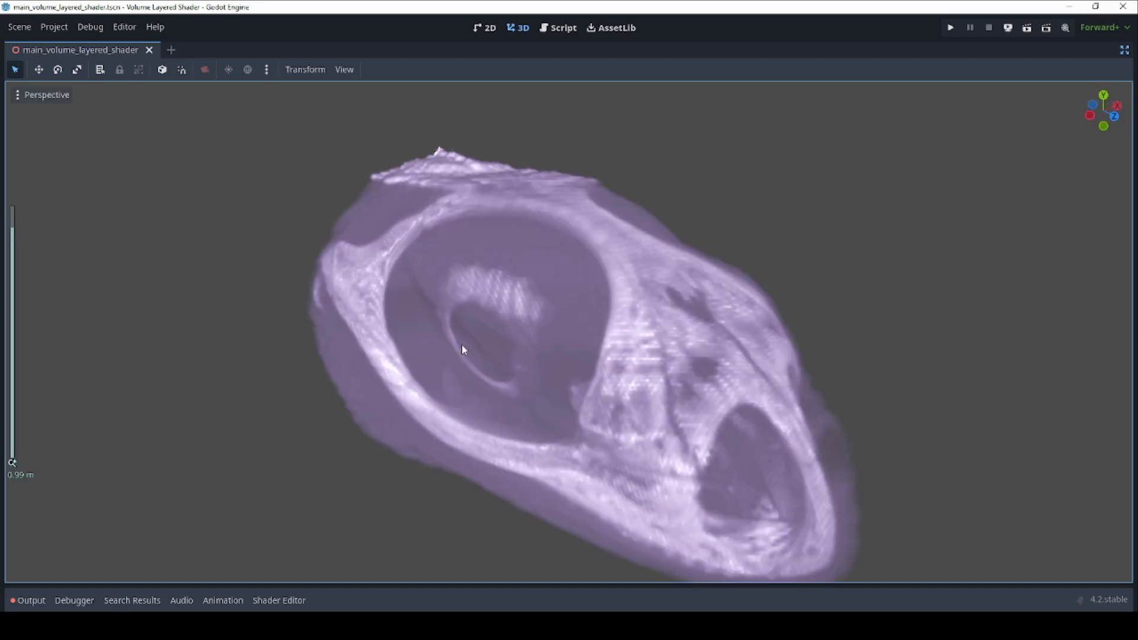
middle_click_drag(546, 341, 765, 317)
scroll(391, 378, "down", 10)
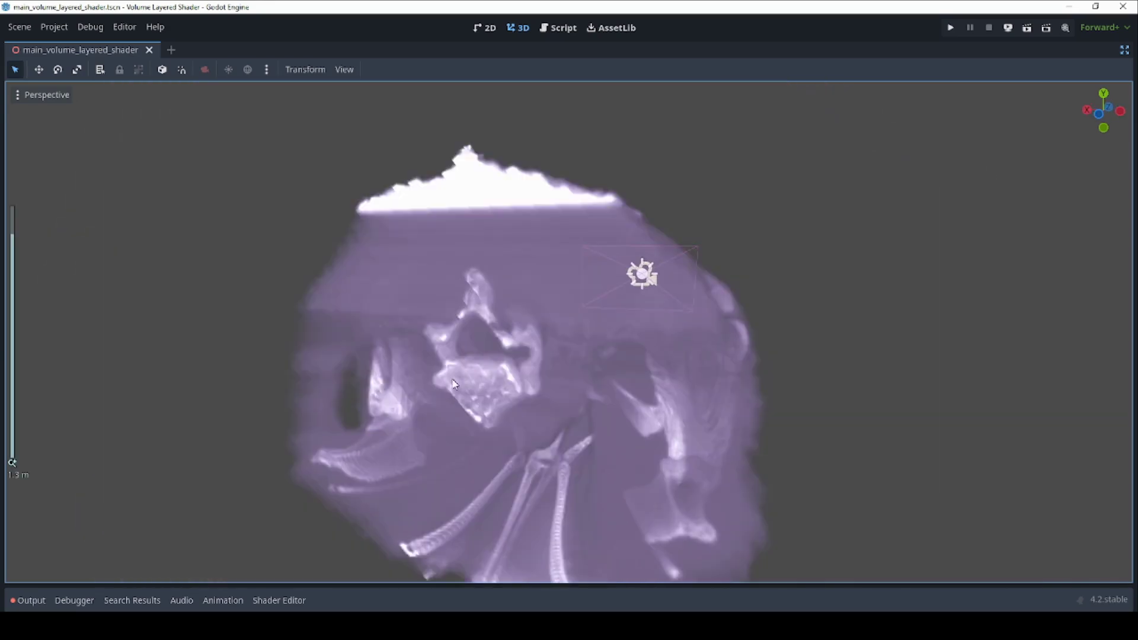
middle_click_drag(426, 370, 427, 450)
scroll(720, 400, "up", 2)
scroll(718, 395, "up", 2)
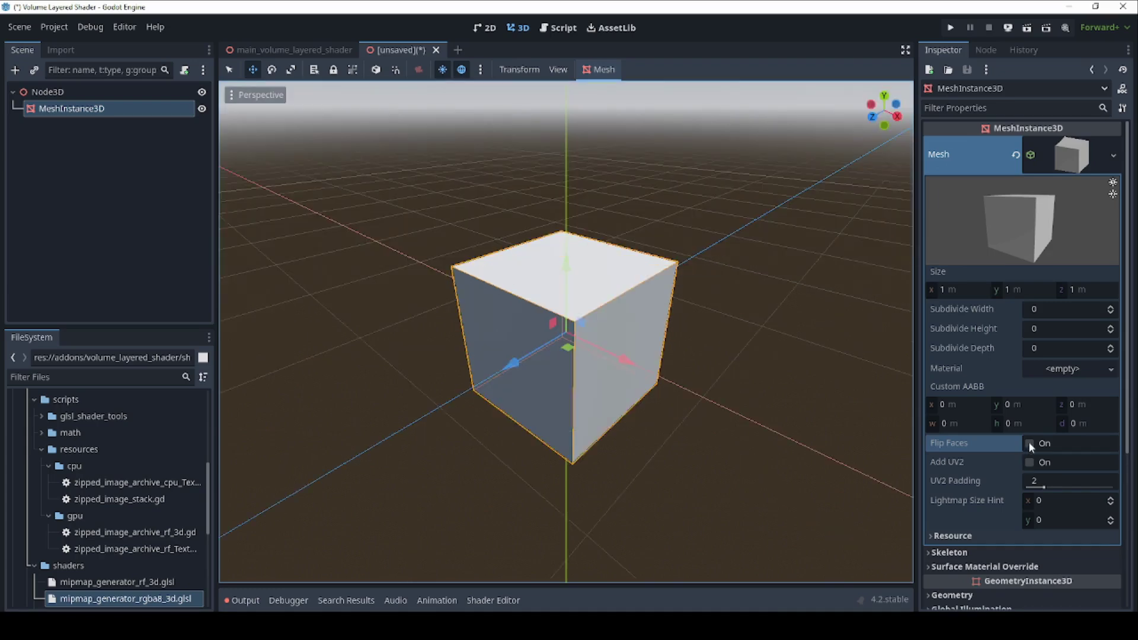
Turn on Flip Faces so the box renders its inner faces, viewed from the side
left_click(1029, 443)
middle_click_drag(556, 476, 509, 448)
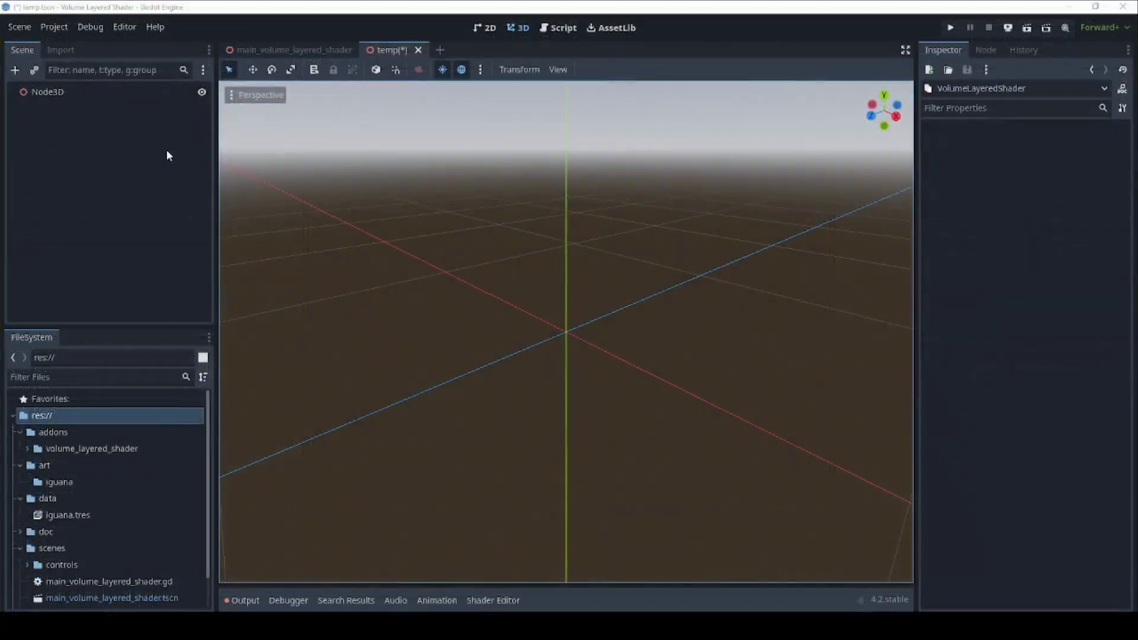
Add a VolumeLayeredShader child under Node3D, found by searching 'volum'
left_click(17, 71)
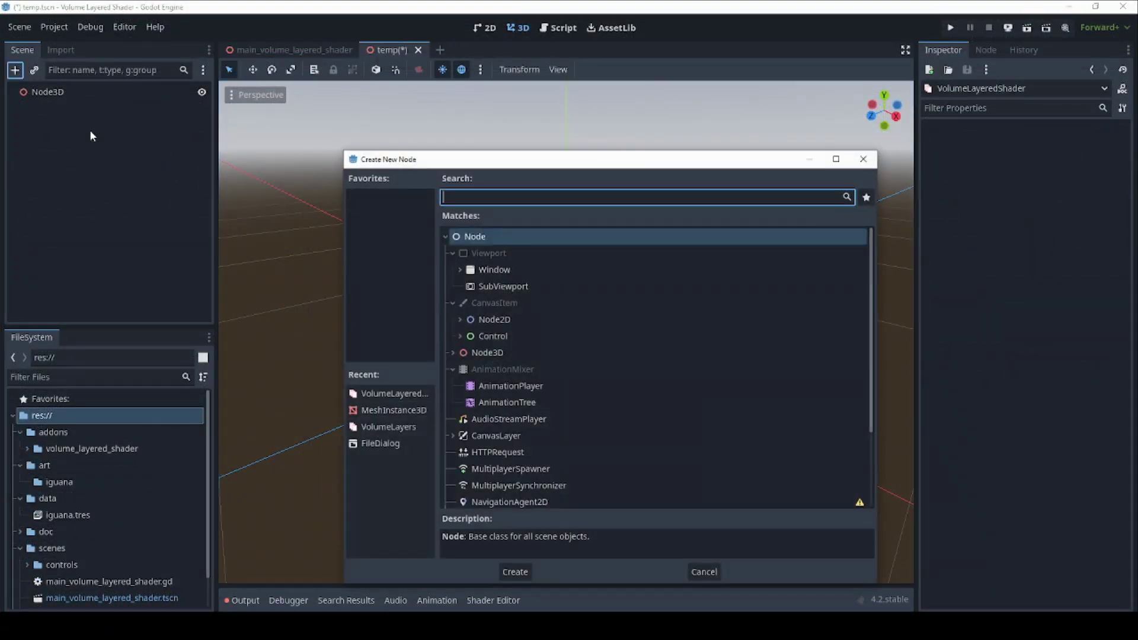
type("volum")
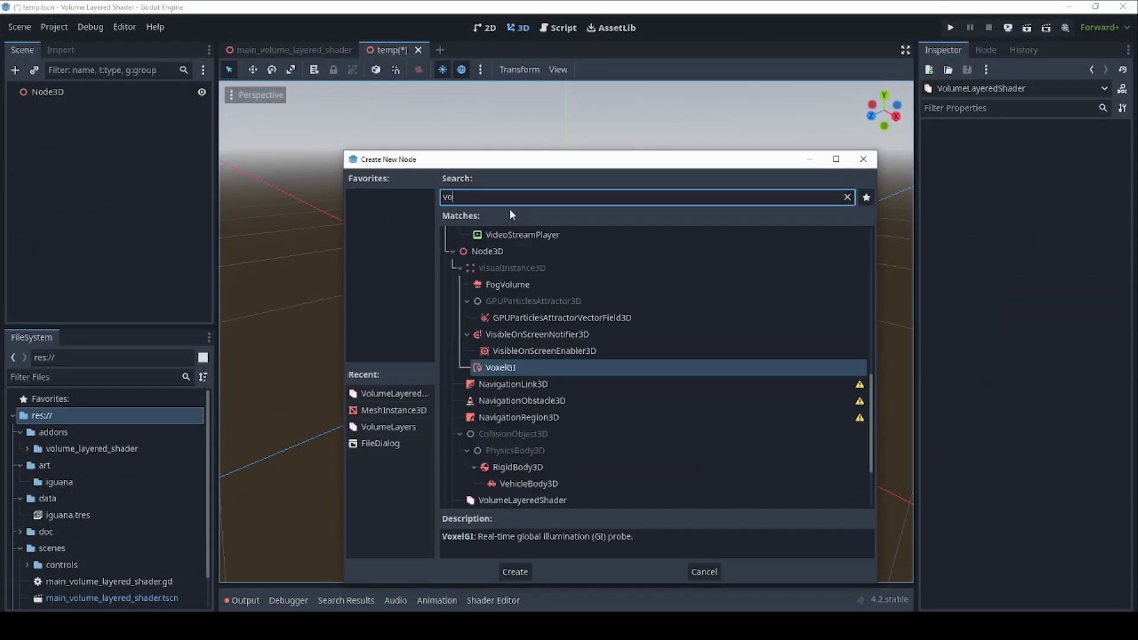
left_click(534, 302)
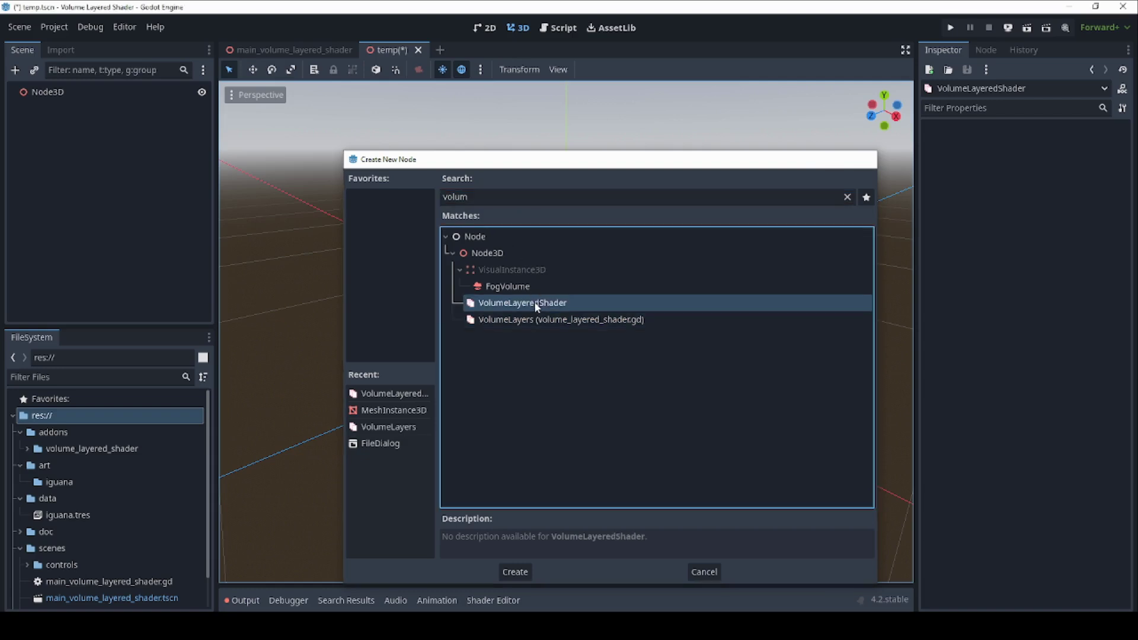
double_click(537, 303)
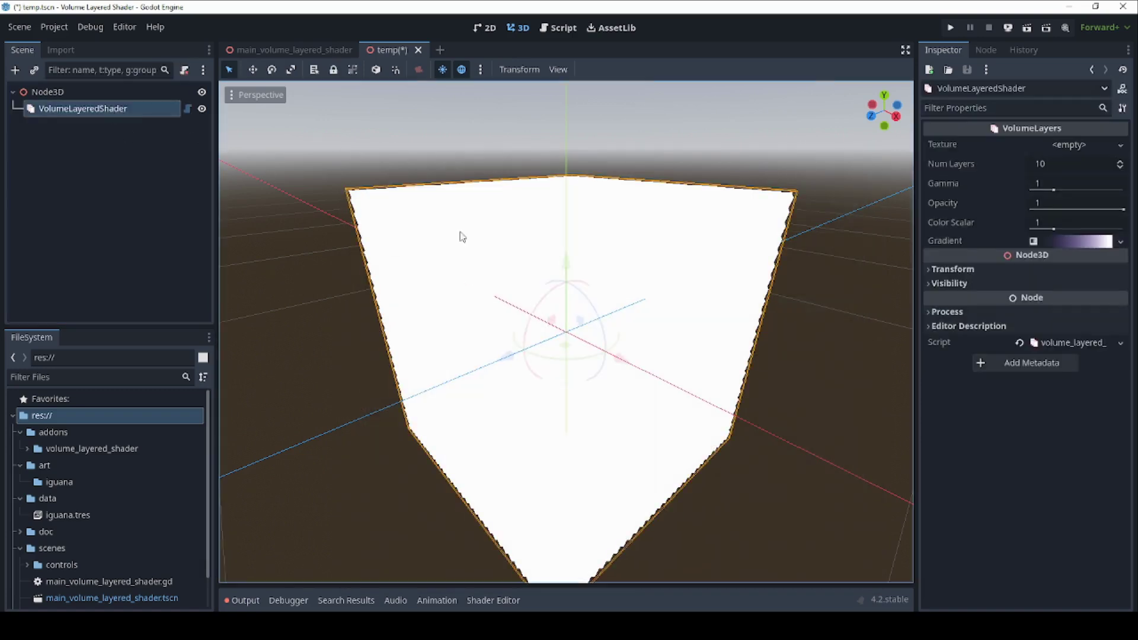
Give the volume a new ZippedImageArchiveCpuTexture3D loaded from res://art/iguana/Iguana_png.zip
left_click(1121, 146)
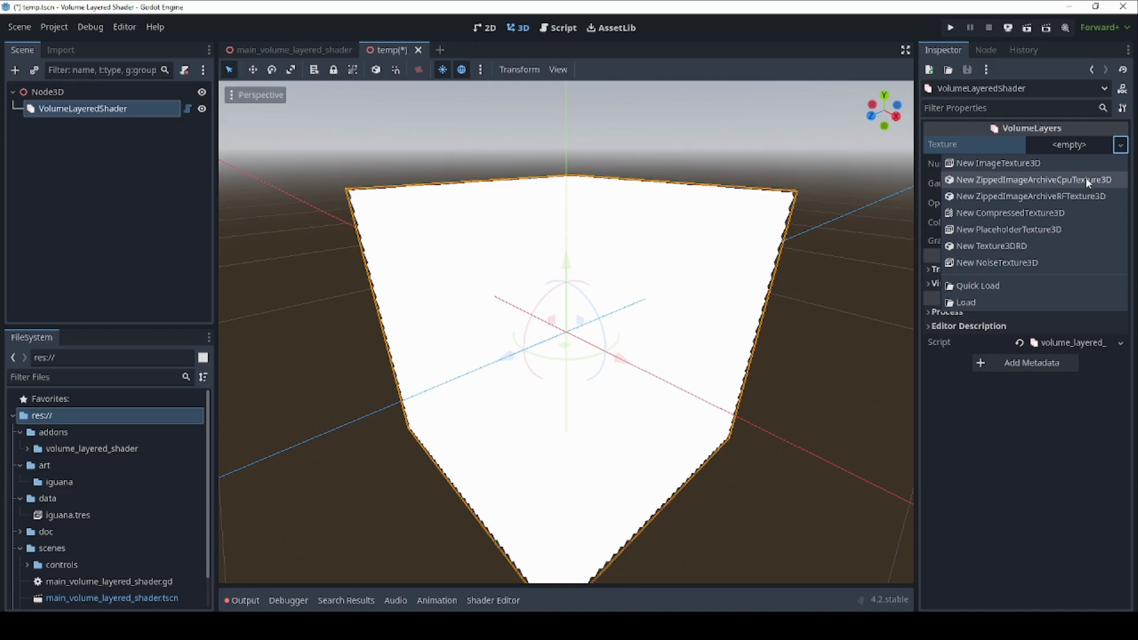
left_click(1088, 182)
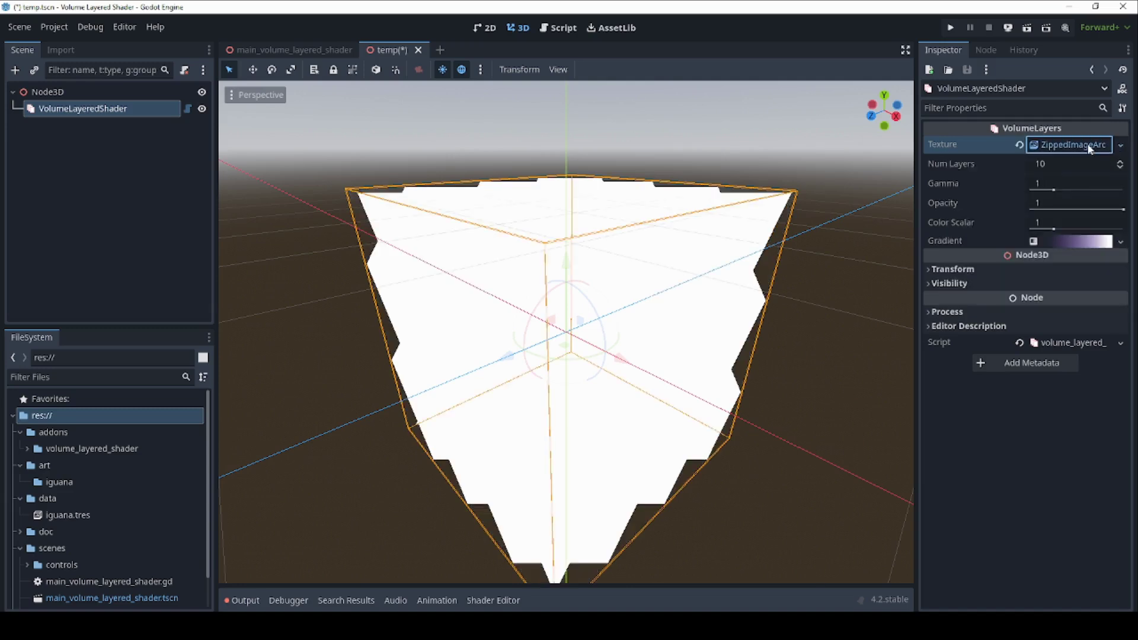
left_click(1090, 148)
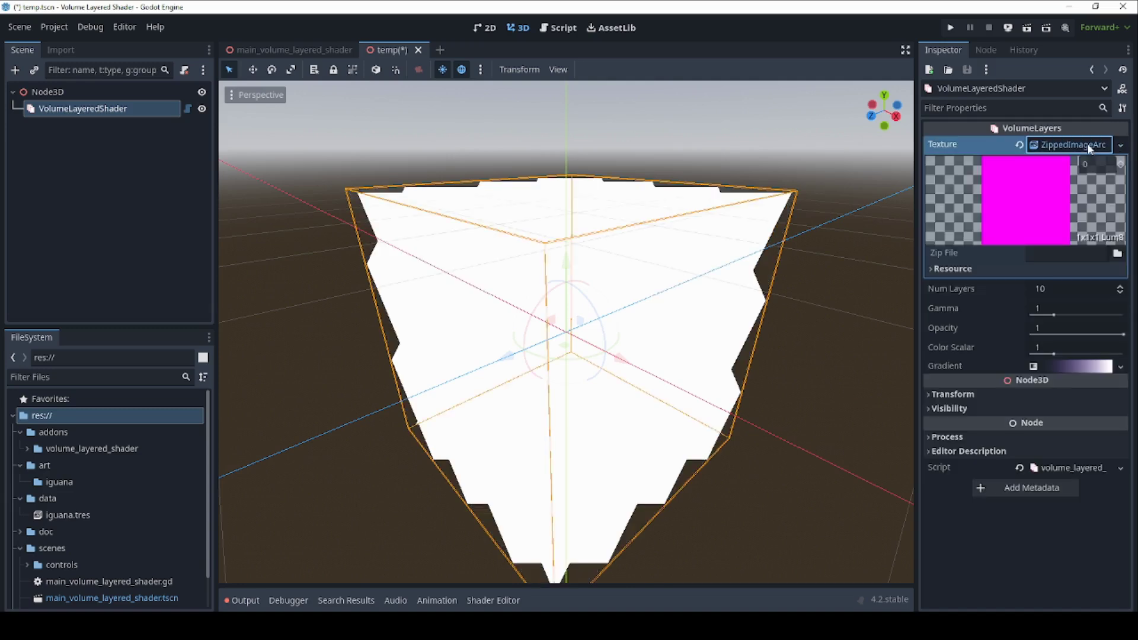
left_click(1117, 254)
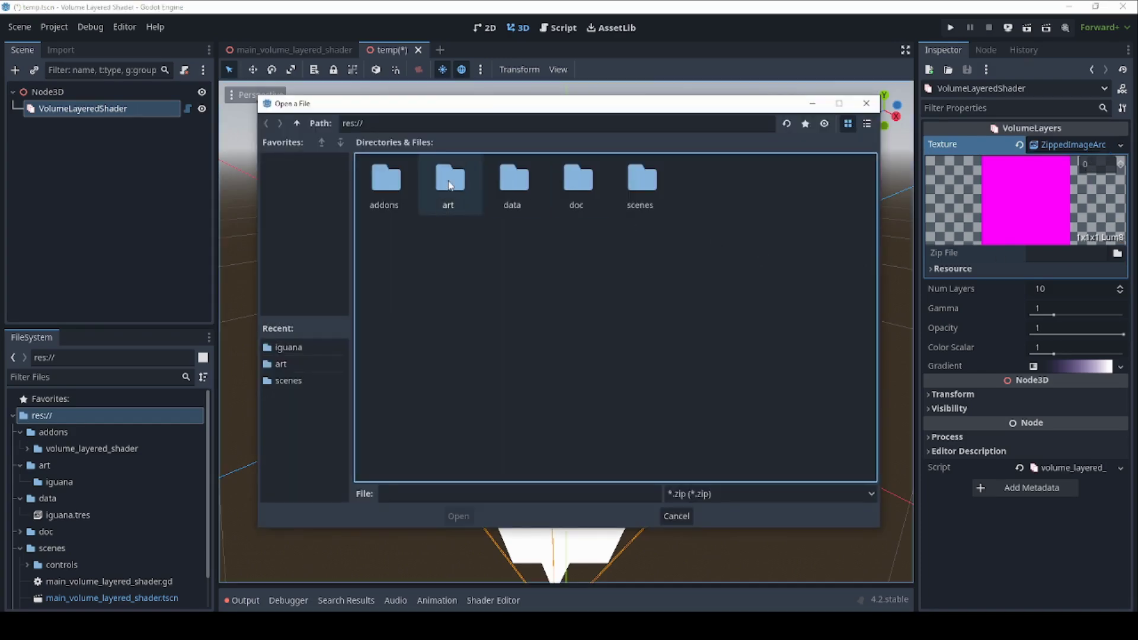
double_click(449, 185)
double_click(384, 169)
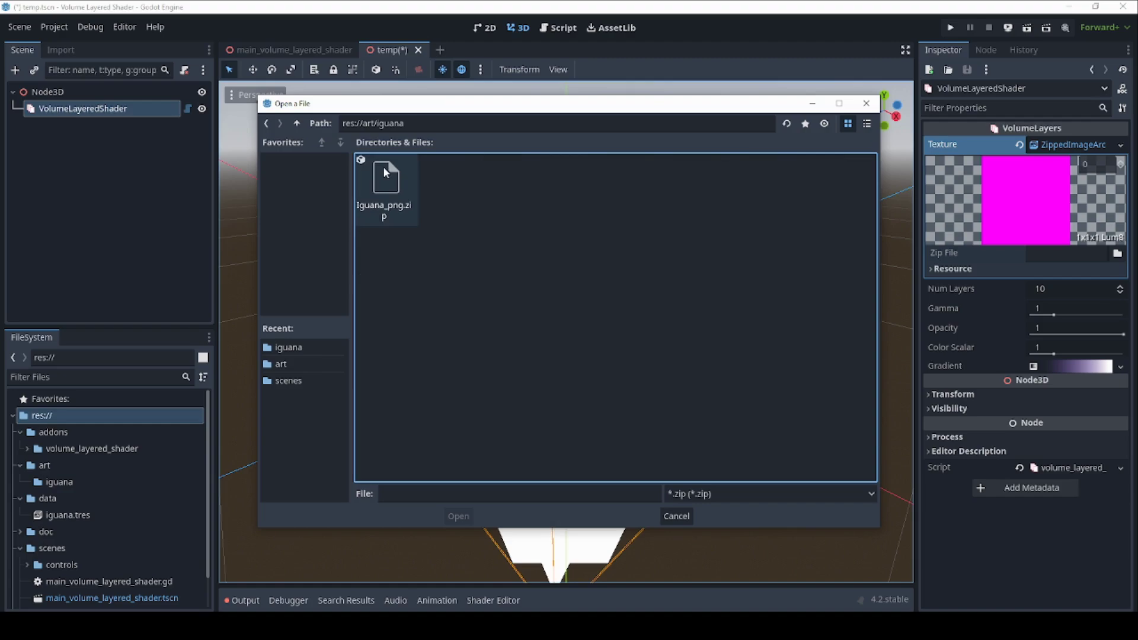
double_click(384, 178)
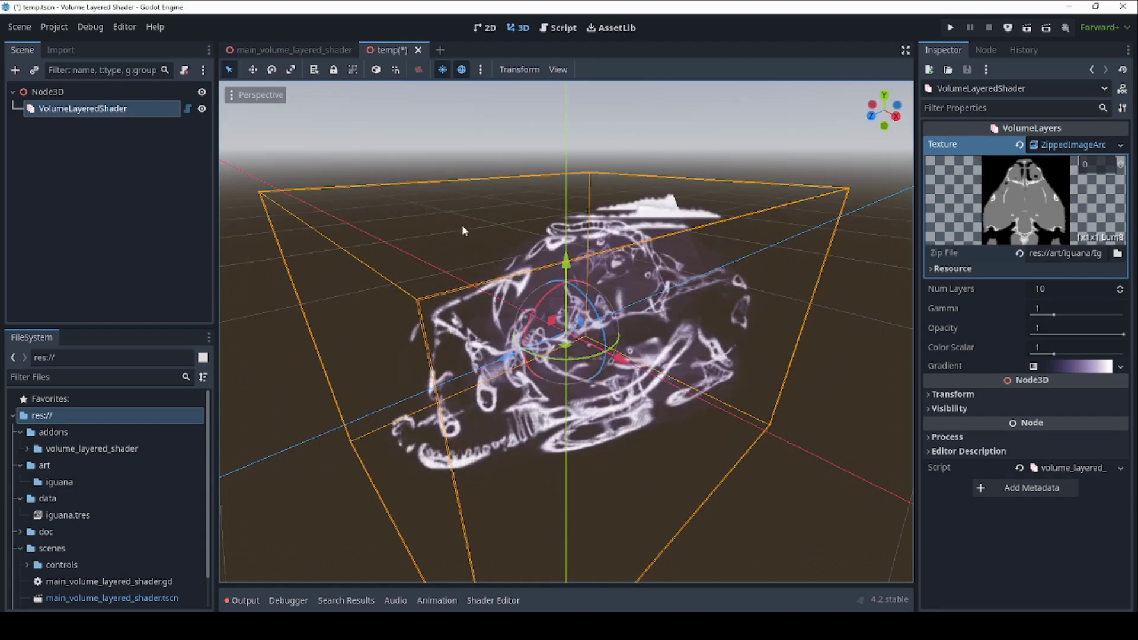
middle_click_drag(695, 233, 666, 215)
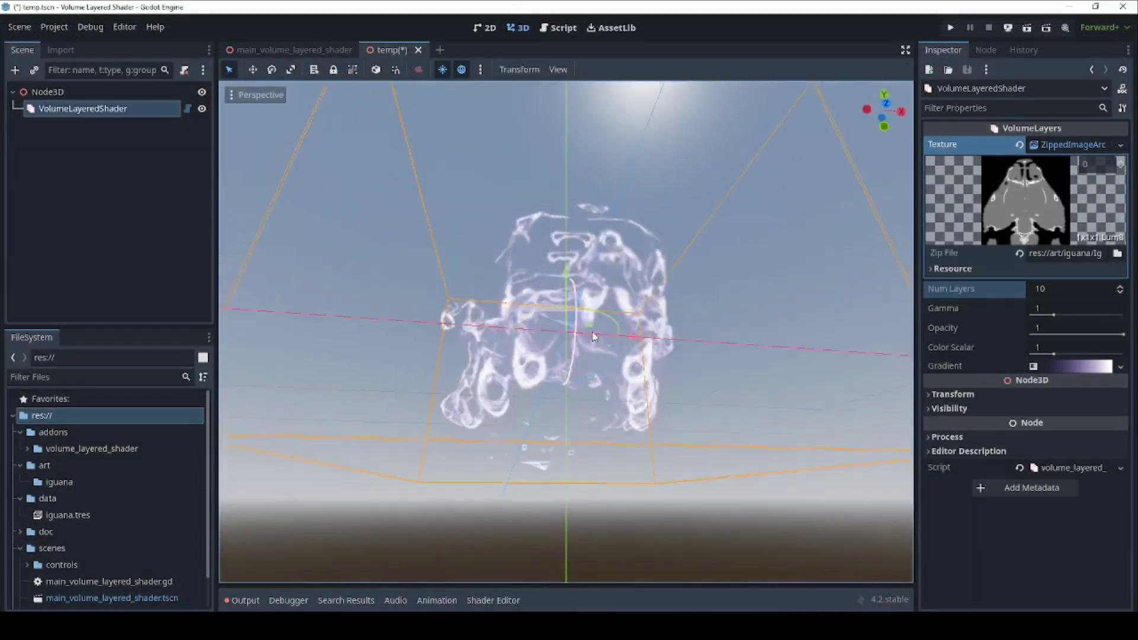
Nudge Num Layers up step by step from 10 to 33 while orbiting the volume
middle_click_drag(594, 336, 616, 398)
left_click(1120, 286)
left_click(1120, 286)
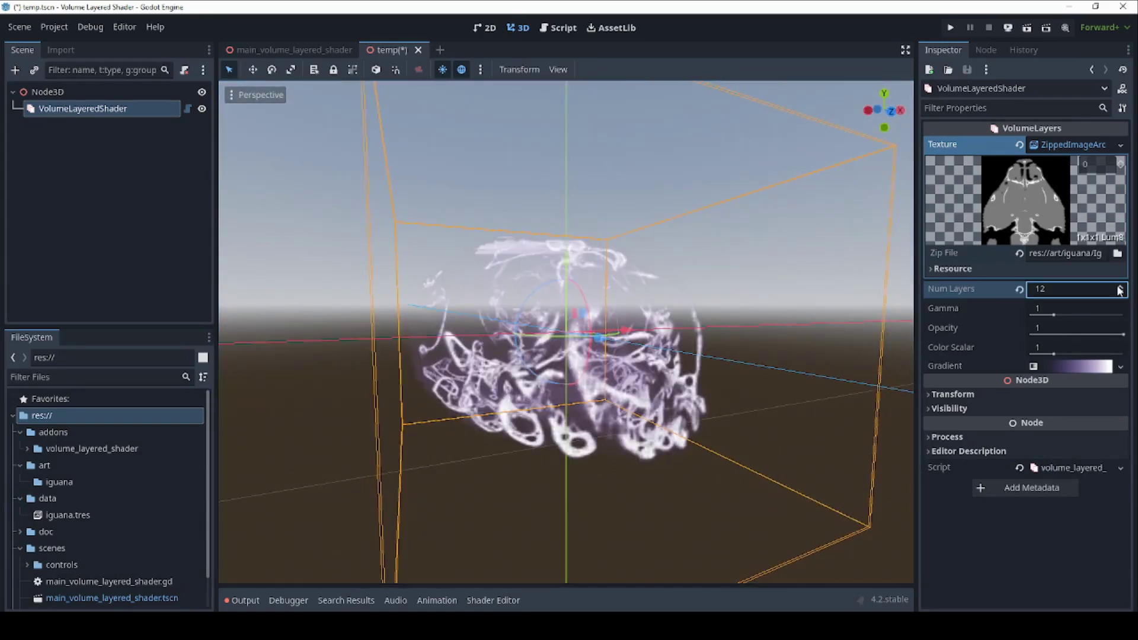
left_click(1120, 286)
left_click(1120, 287)
left_click(1120, 286)
left_click(1120, 286)
left_click(1120, 286)
left_click(1121, 286)
middle_click_drag(443, 406, 564, 414)
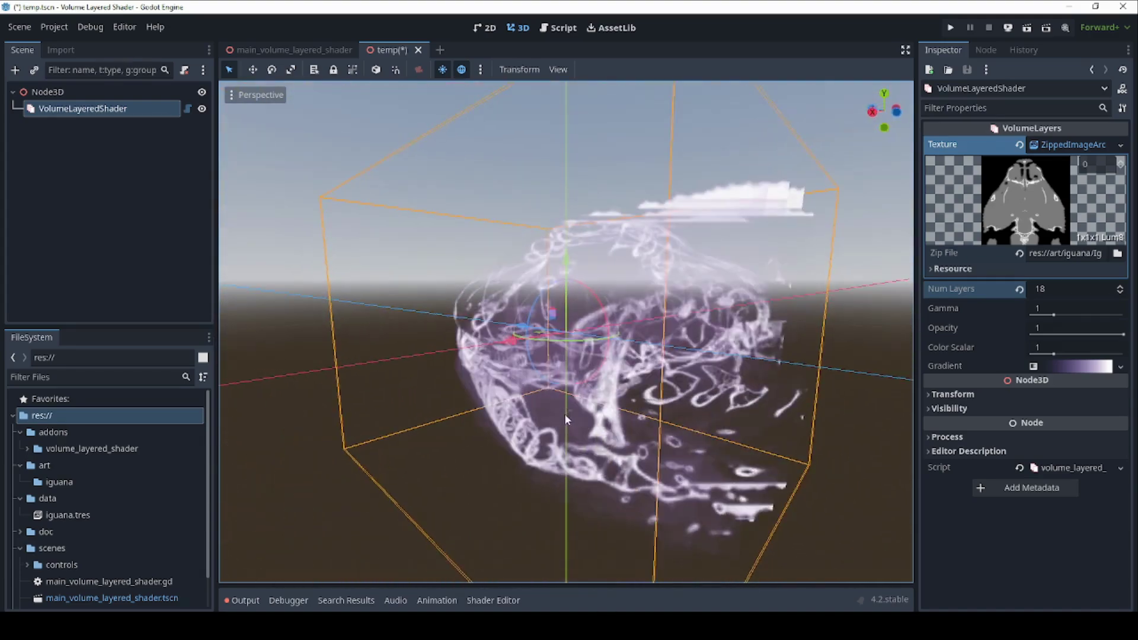
left_click(1121, 286)
left_click(1120, 287)
left_click(1120, 287)
left_click(1120, 286)
left_click(1121, 287)
left_click(1120, 286)
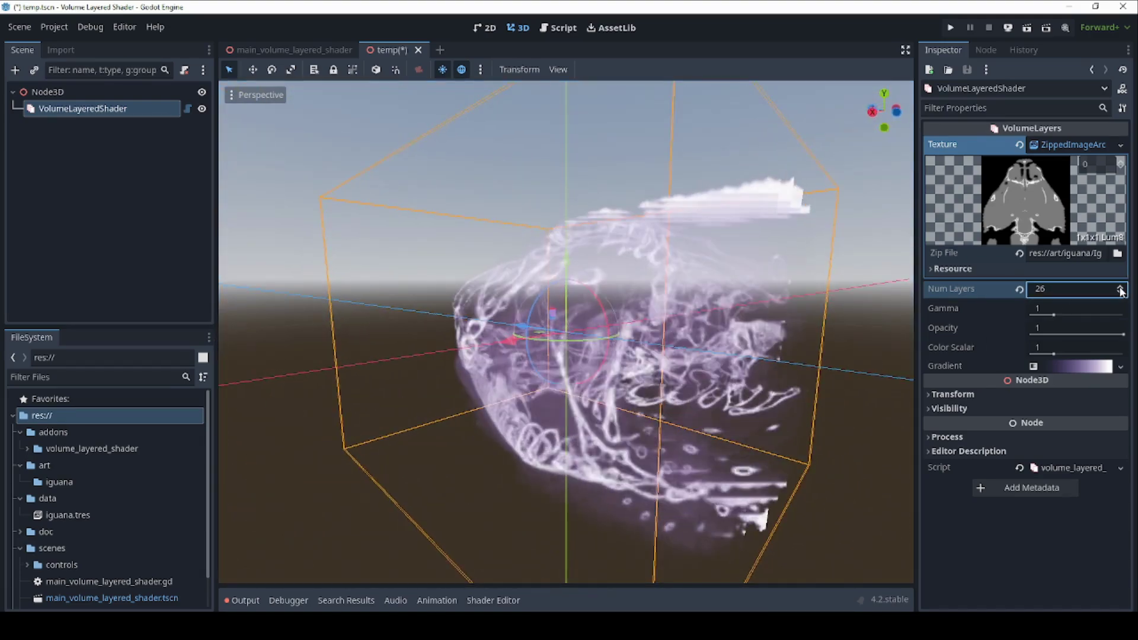
left_click(1120, 287)
left_click(1120, 286)
left_click(1120, 286)
left_click(1120, 286)
left_click(1120, 286)
middle_click_drag(429, 458, 497, 480)
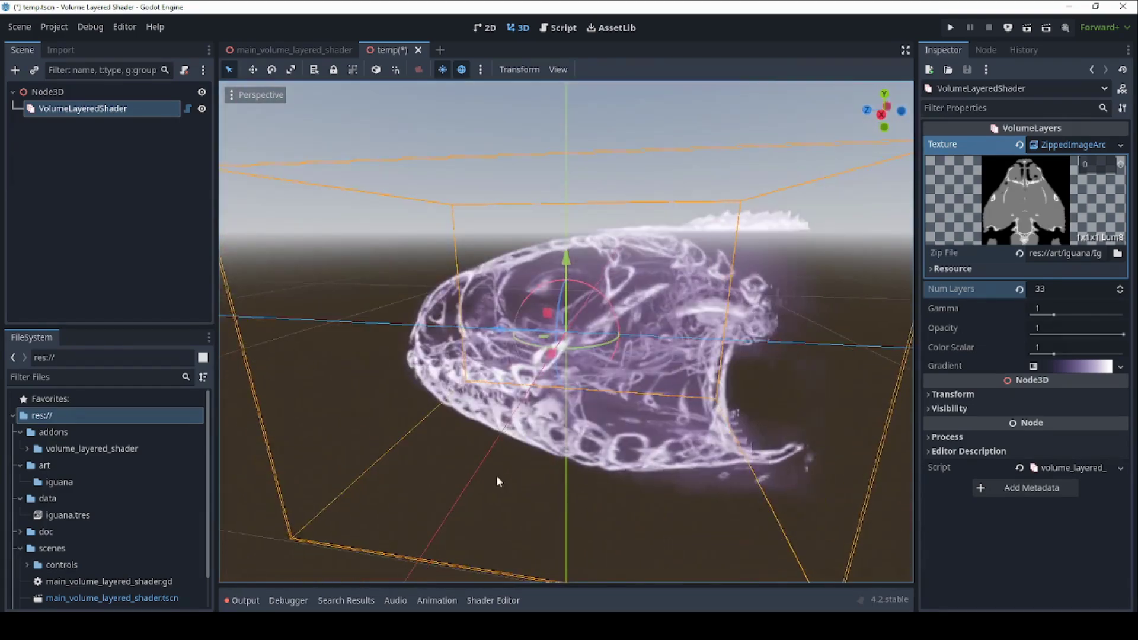
Set Num Layers to 100, then 200, orbiting to inspect the denser skull
left_click(1065, 288)
type("100")
key("Return")
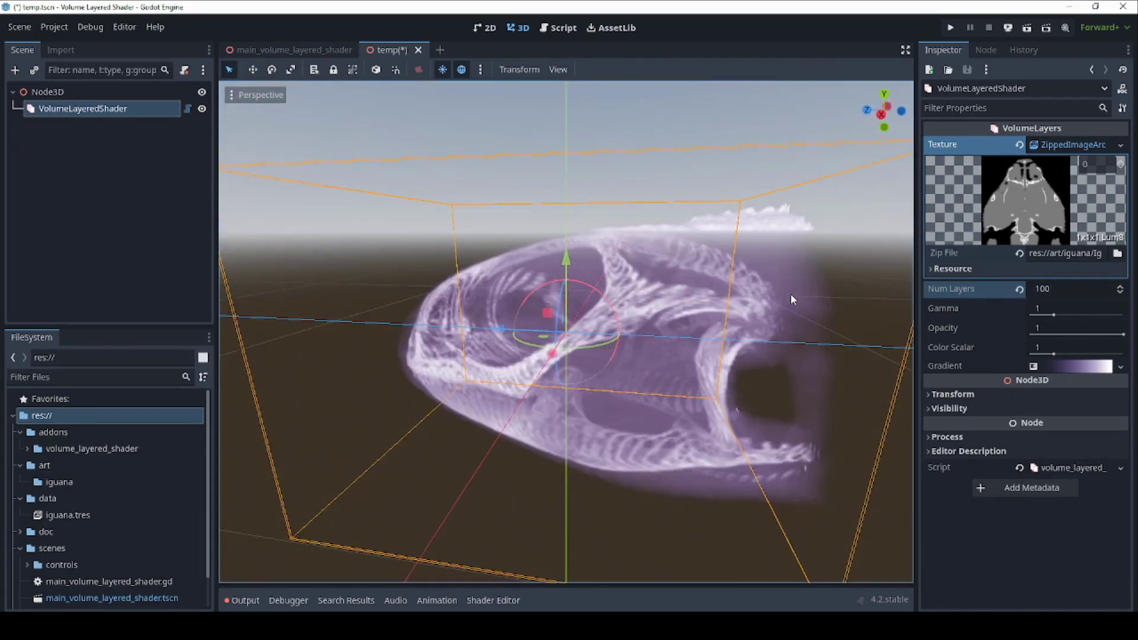
middle_click_drag(791, 293, 568, 324)
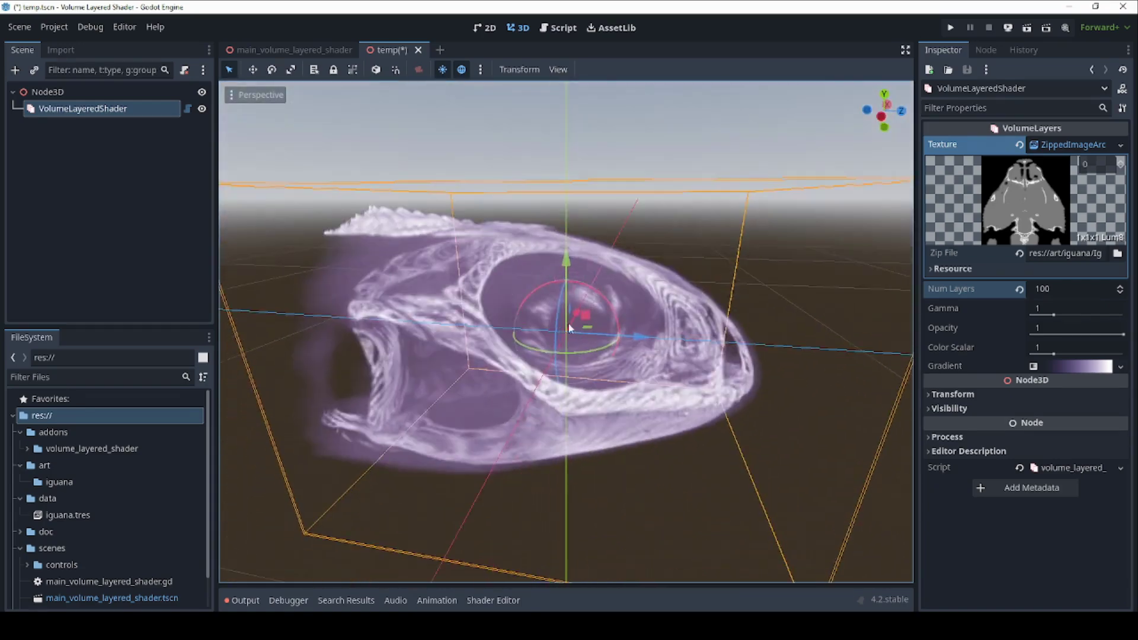
left_click(1062, 289)
type("200")
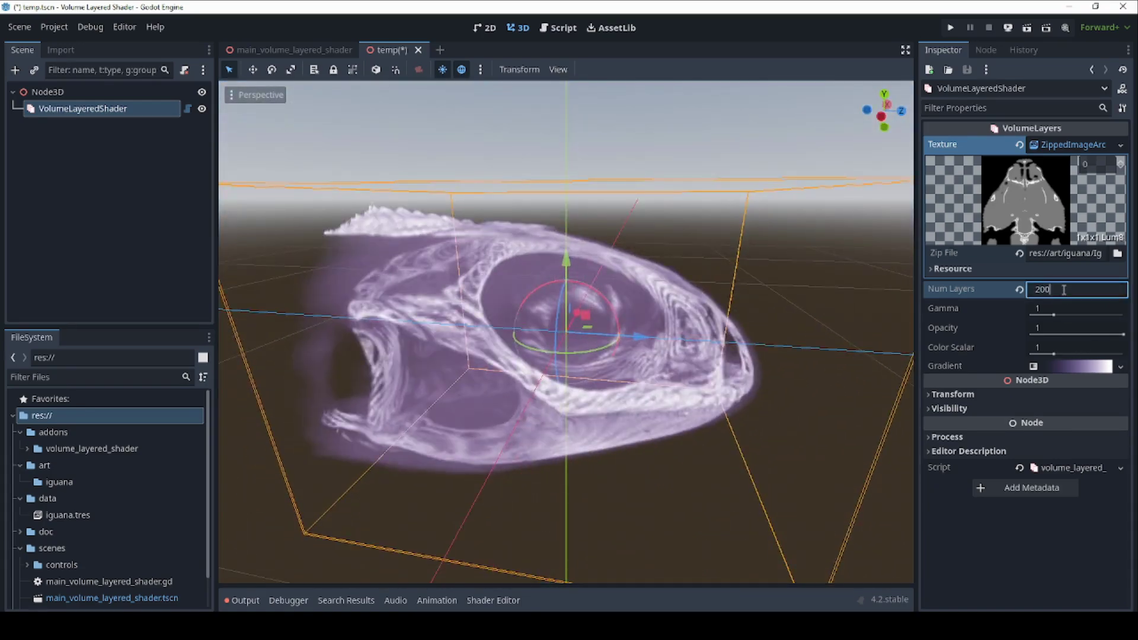
key("Return")
middle_click_drag(785, 336, 525, 319)
scroll(497, 294, "down", 3)
scroll(524, 318, "up", 2)
scroll(524, 319, "up", 2)
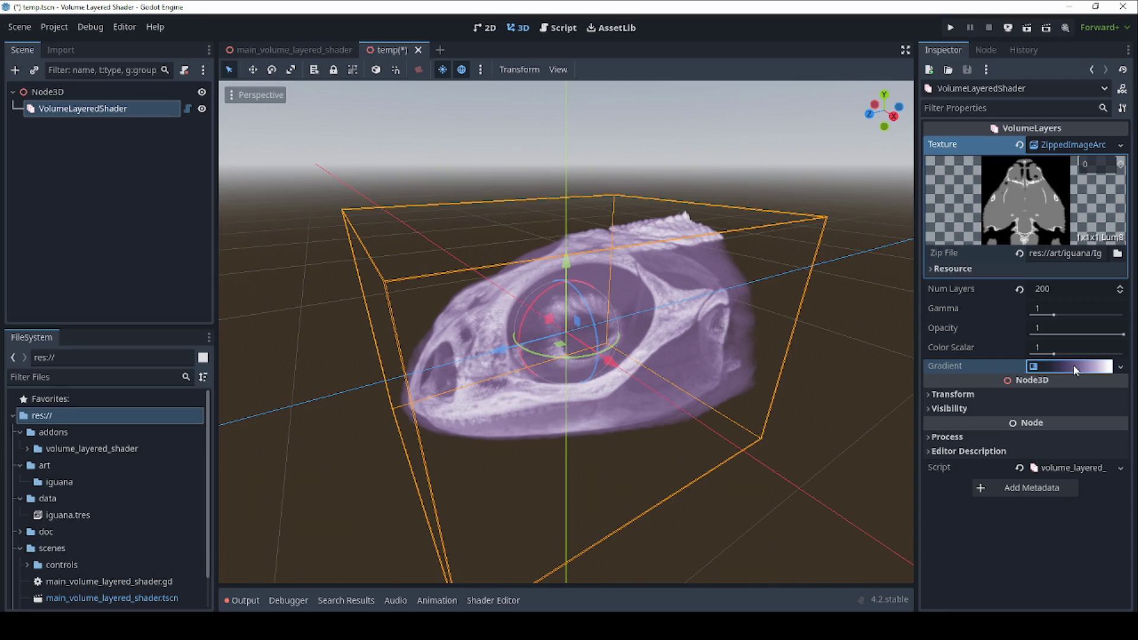
Expand the Gradient and drag its stops to make the volume more transparent and brighter
left_click(1075, 367)
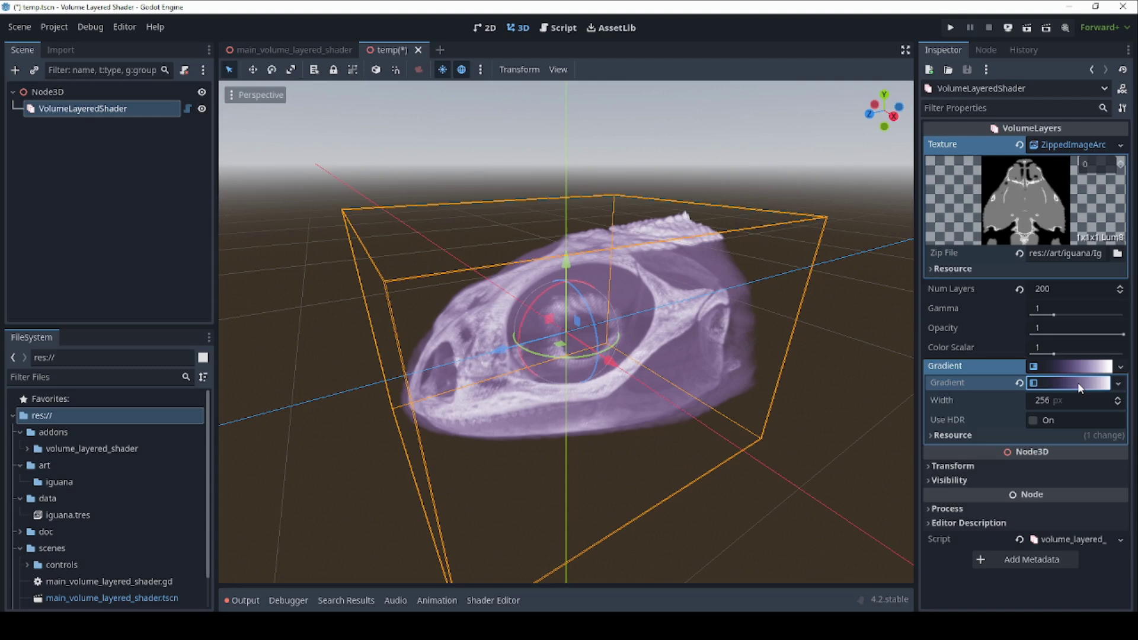
left_click(1077, 384)
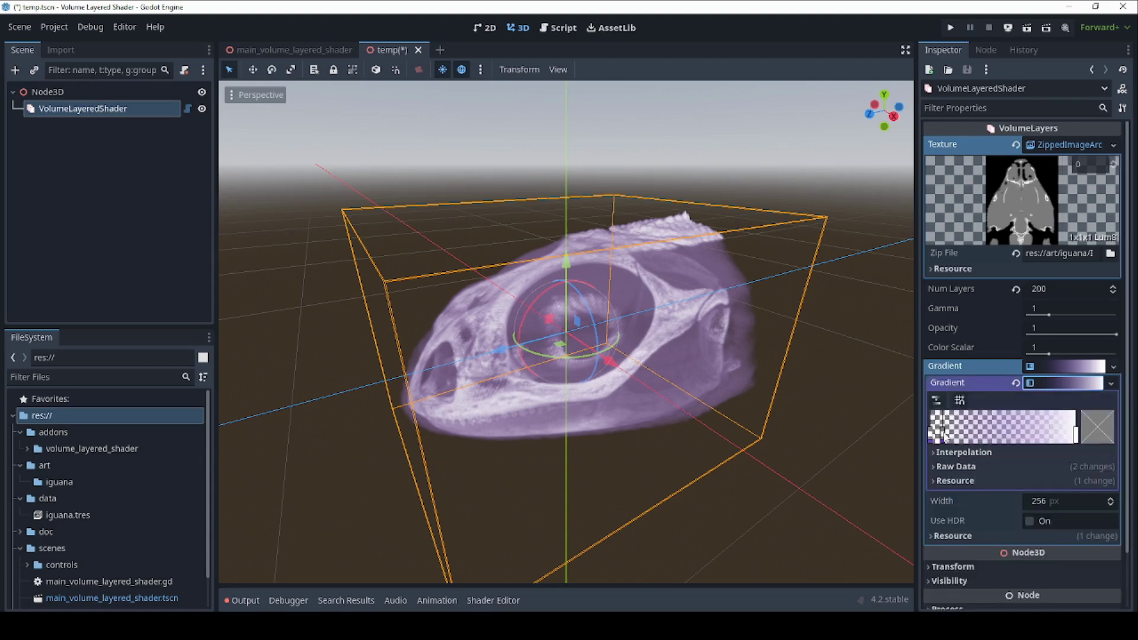
mouse_move(944, 436)
left_mouse_down()
mouse_move(1026, 431)
mouse_move(943, 439)
left_mouse_up()
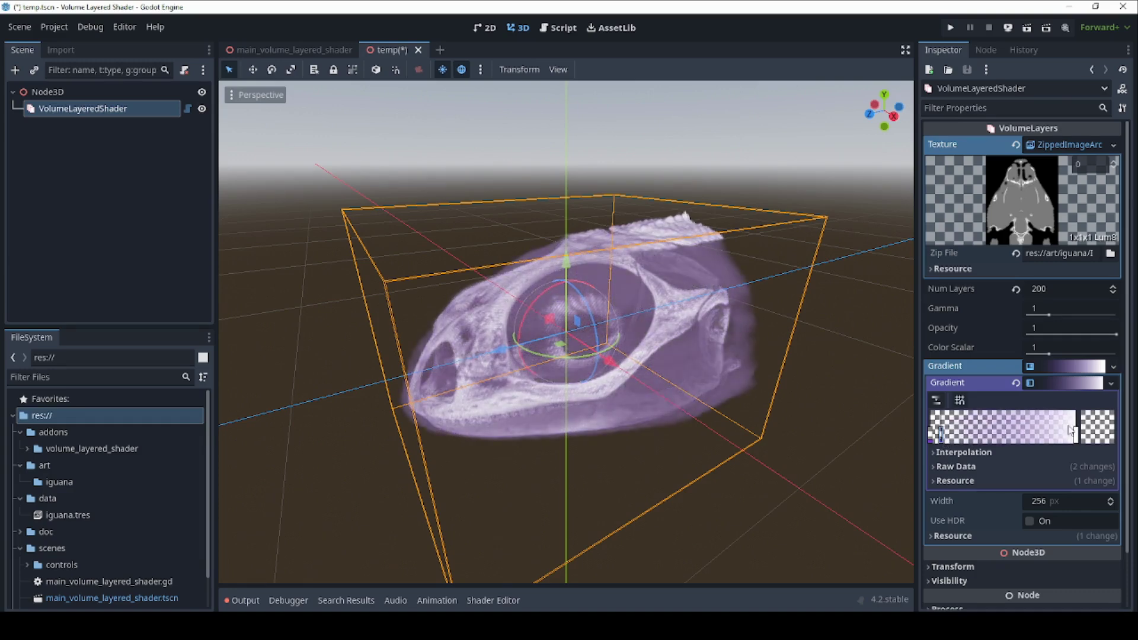
mouse_move(1077, 439)
left_mouse_down()
mouse_move(983, 437)
mouse_move(1086, 435)
left_mouse_up()
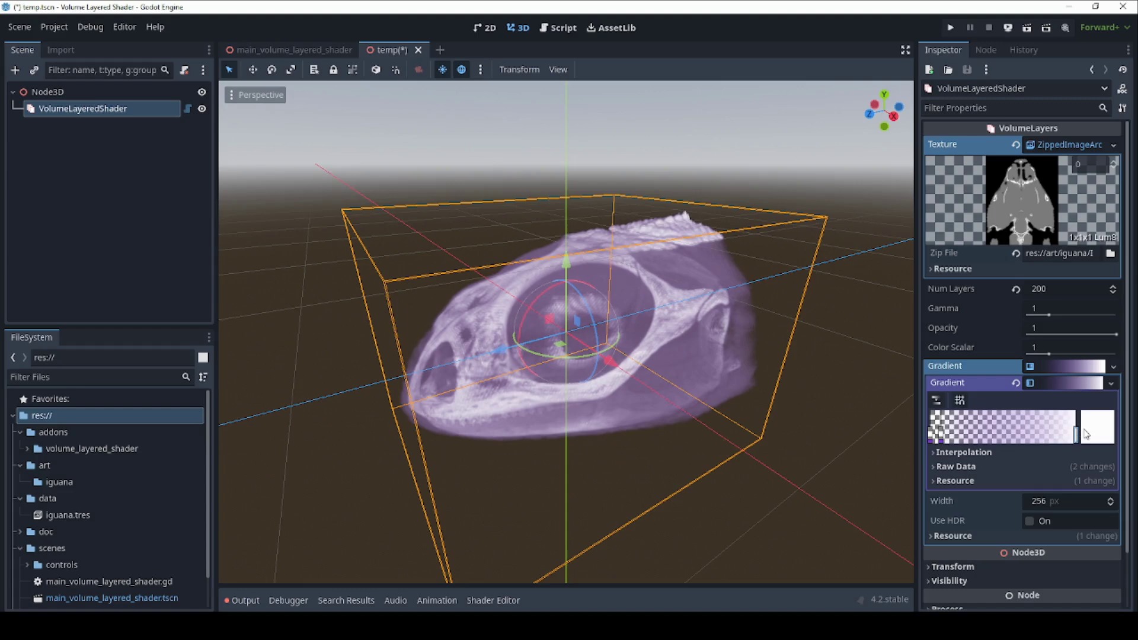
Tint the left gradient stop a translucent pink (a025b107) using the HSV picker
left_click(941, 436)
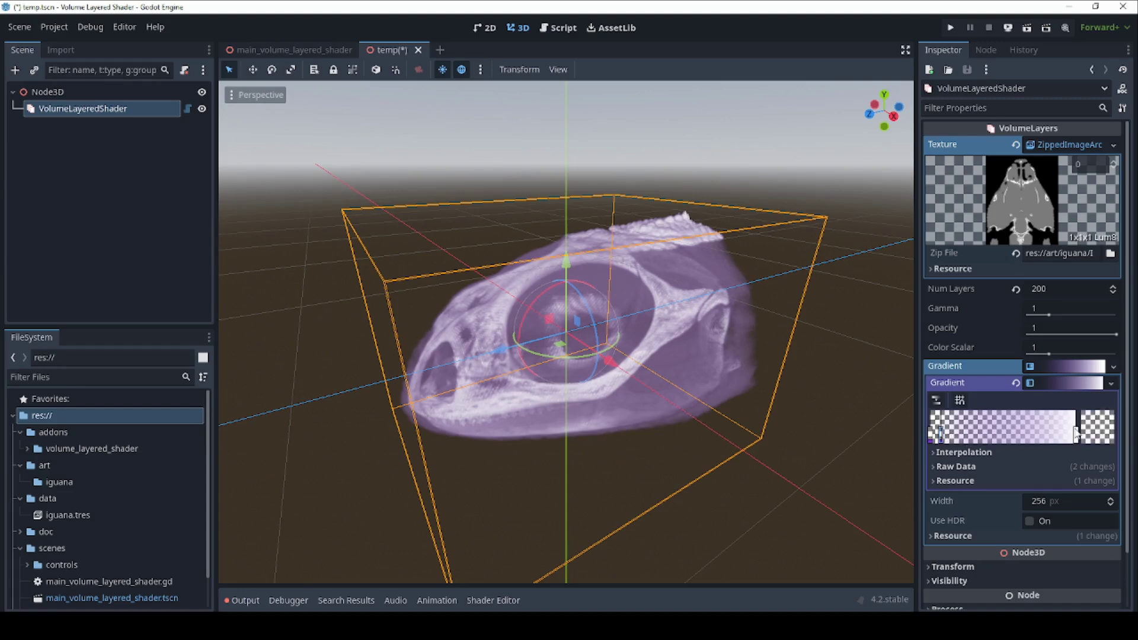
left_click(1094, 435)
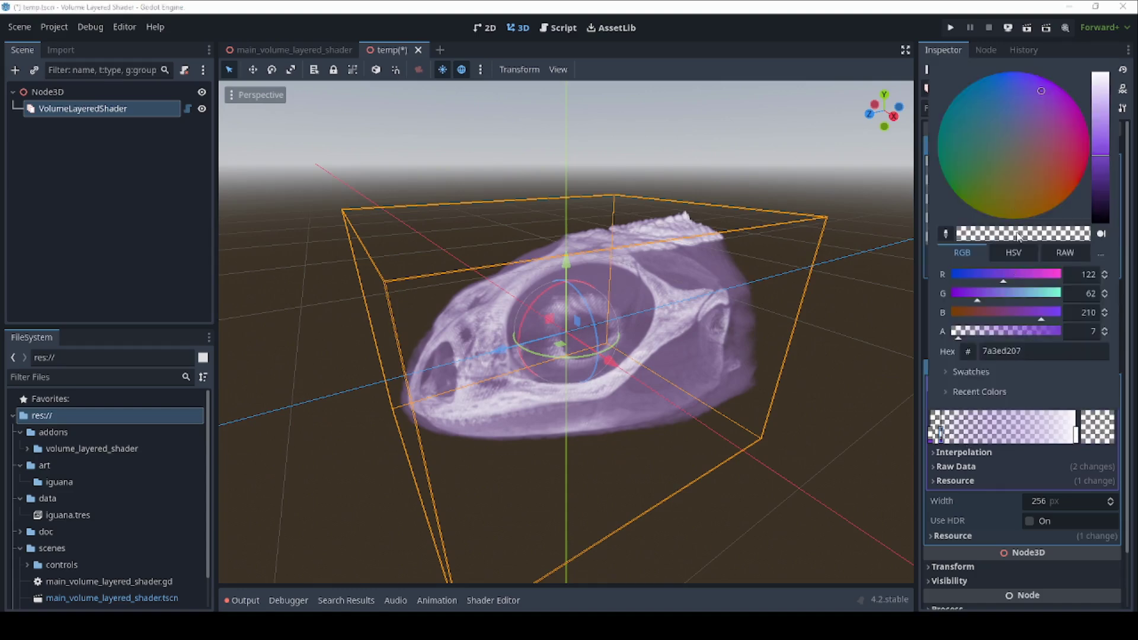
left_click(1013, 252)
left_click_drag(997, 207, 1064, 107)
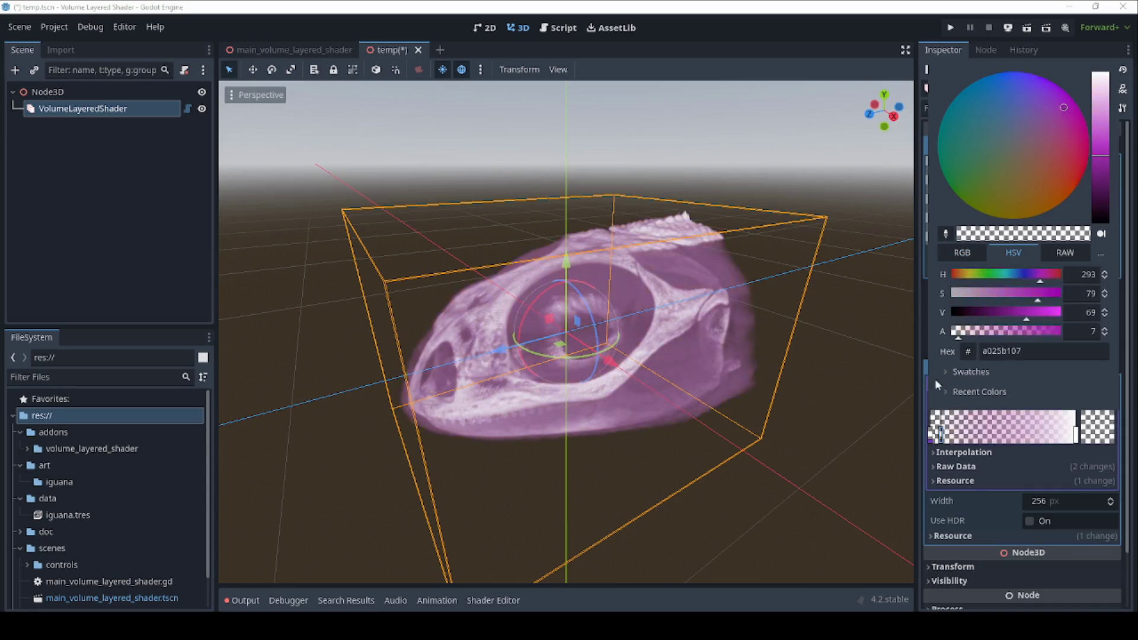
left_click(859, 55)
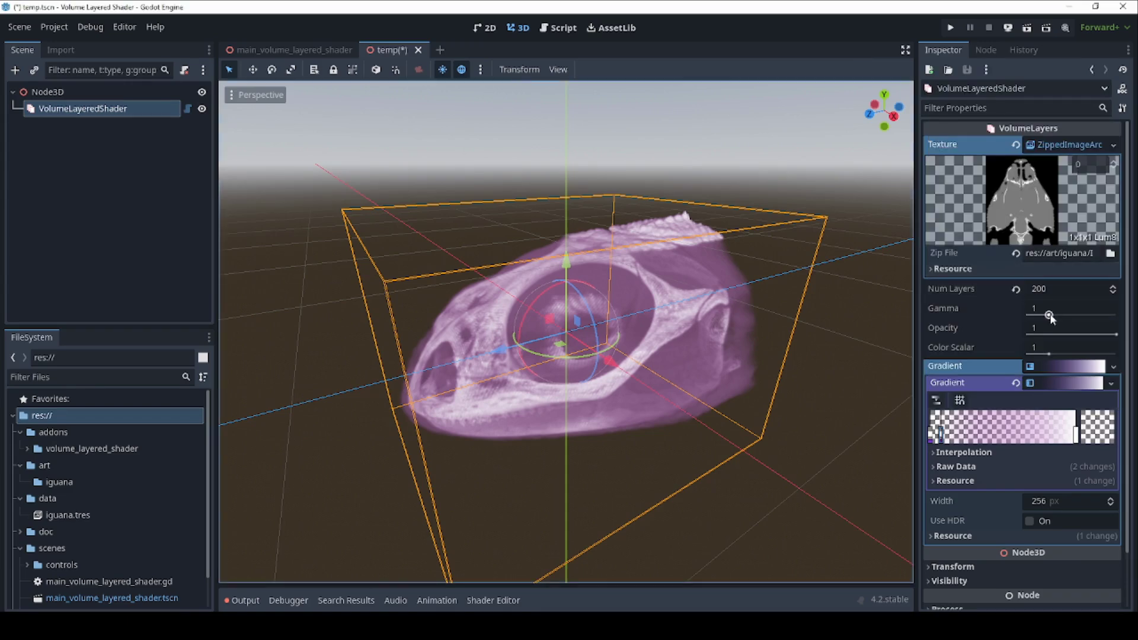
Try gamma 1.662 and 0.39, then settle on 1.476, orbiting to compare
left_click_drag(1049, 316, 1064, 315)
middle_click_drag(558, 450, 902, 373)
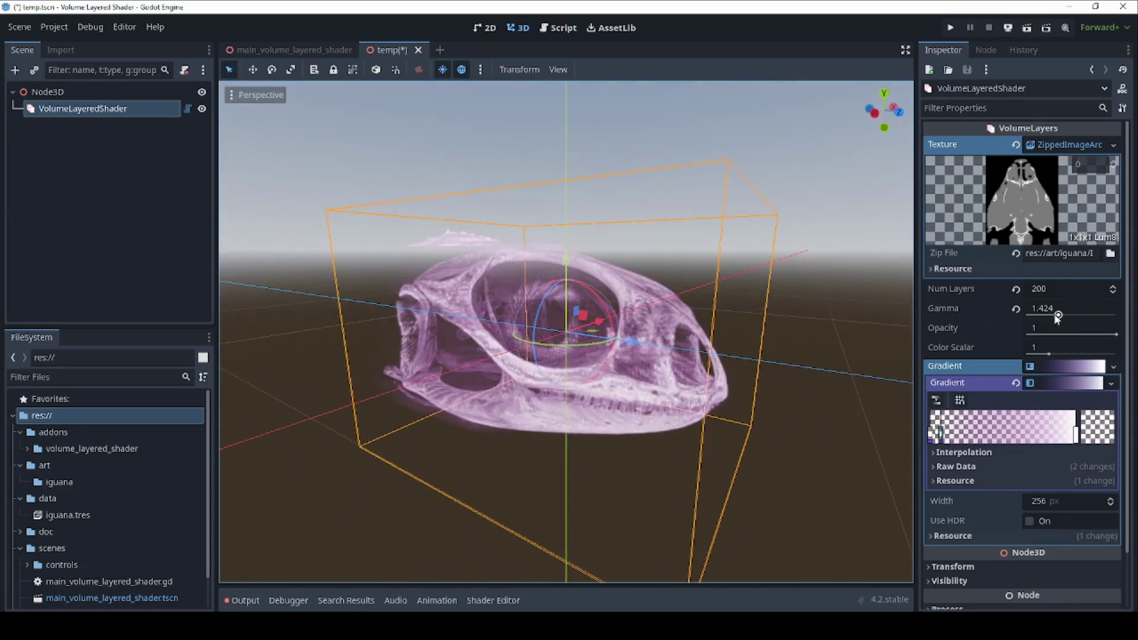
left_click_drag(1064, 316, 1034, 314)
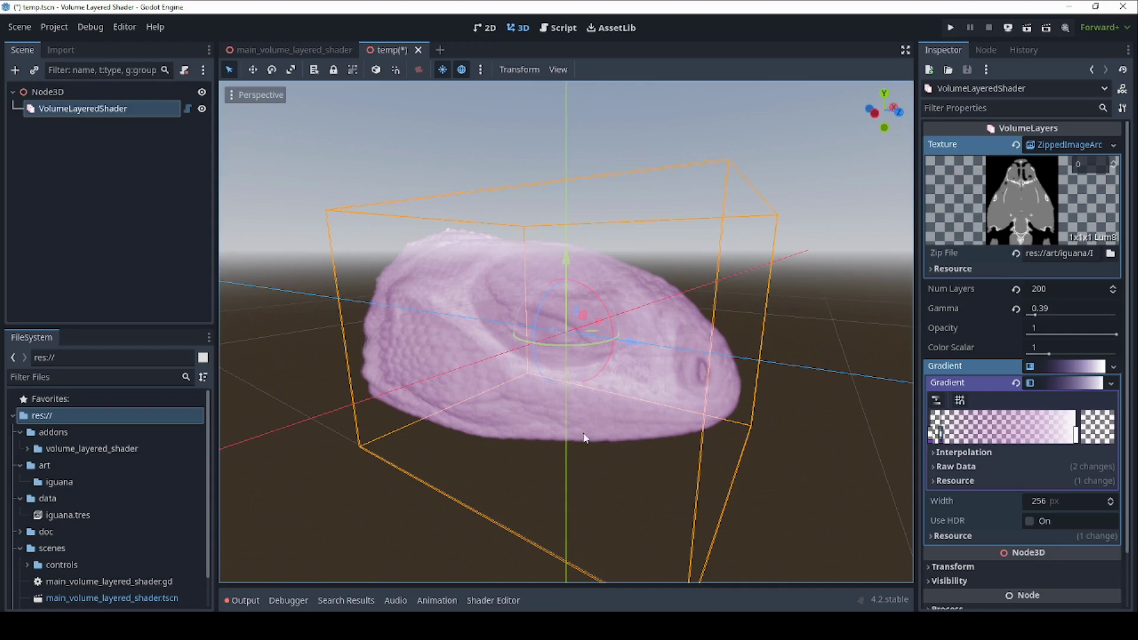
middle_click_drag(584, 438, 911, 428)
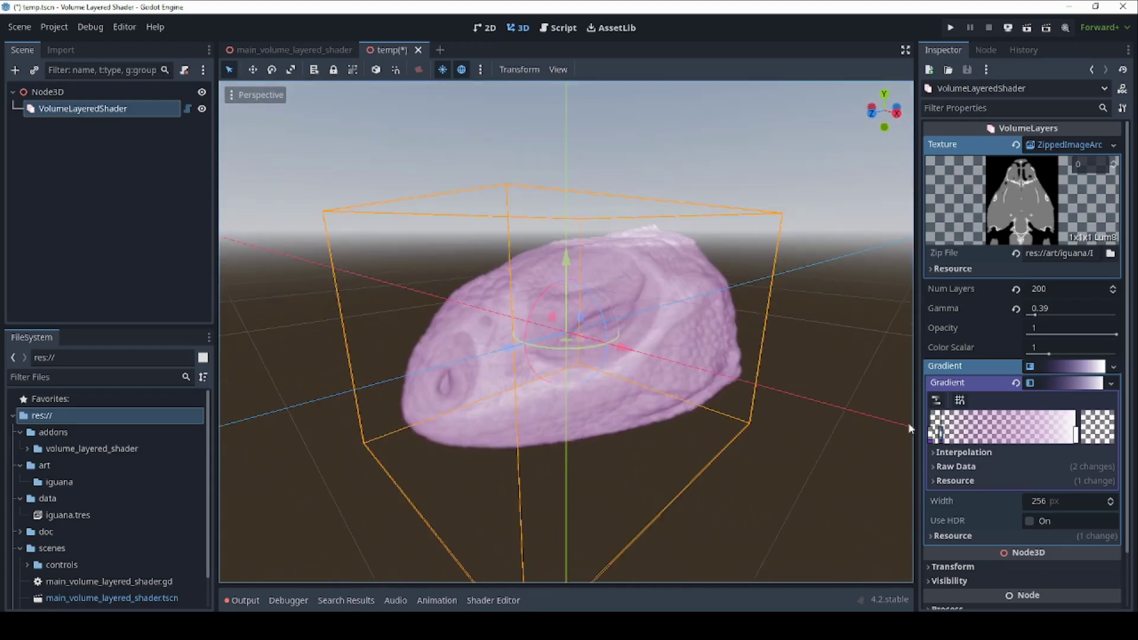
left_click_drag(1036, 315, 1059, 311)
middle_click_drag(766, 424, 641, 454)
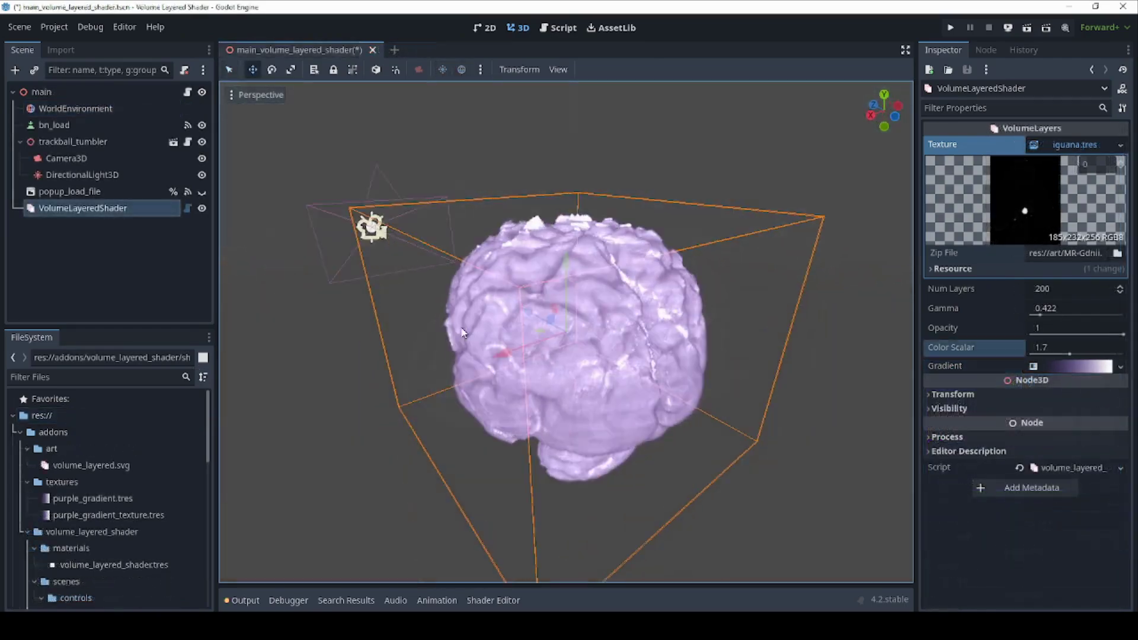
Orbit the view around the brain volume in main_volume_layered_shader
middle_click_drag(368, 229, 977, 379)
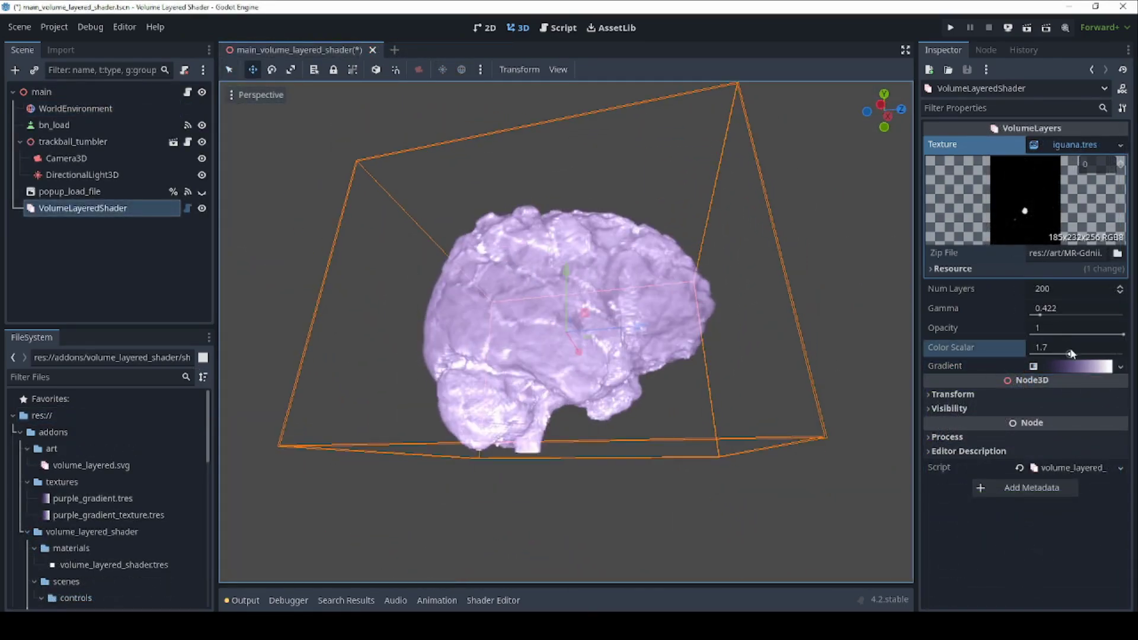